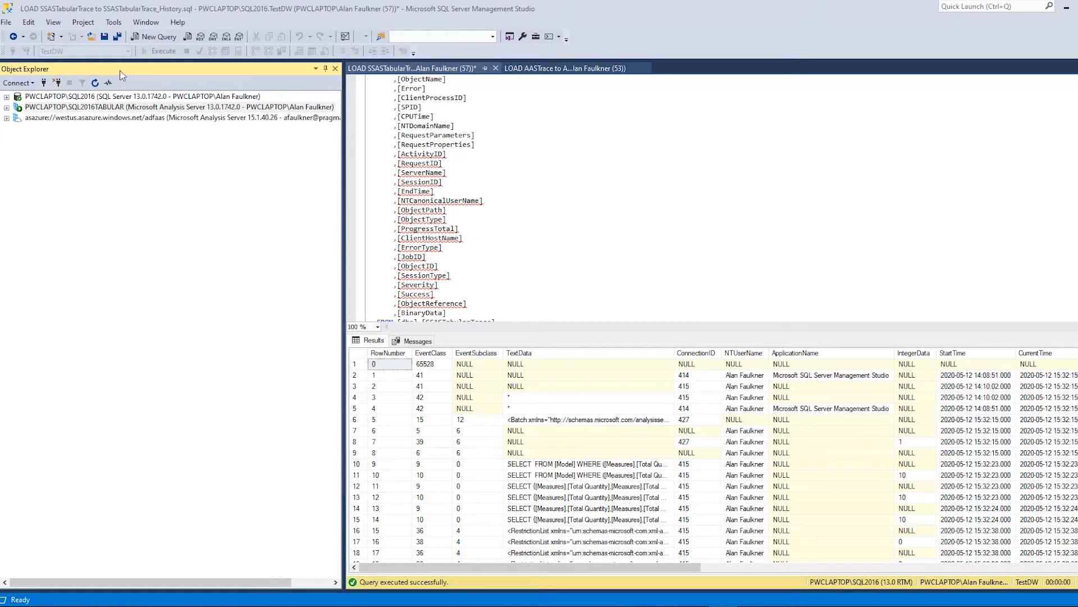
Step: Open SQL Server Profiler, connect to the PWCLAPTOP\SQL2016TABULAR Analysis Services instance, and name the new trace AED-62019
{"action": "left_click", "coordinate": [140, 108]}
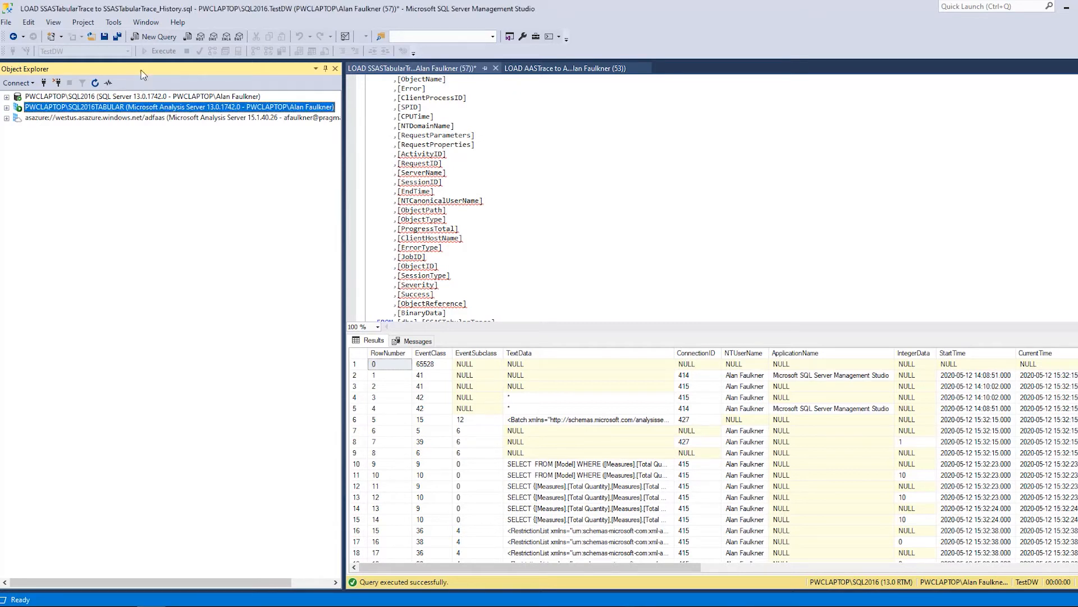
{"action": "left_click", "coordinate": [113, 23]}
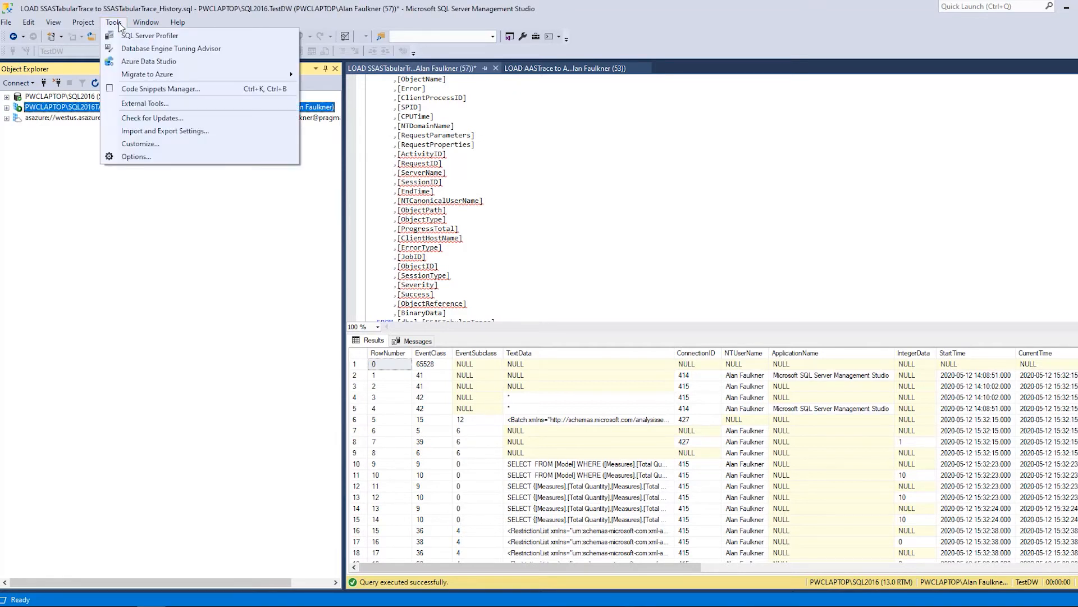
{"action": "left_click", "coordinate": [138, 36]}
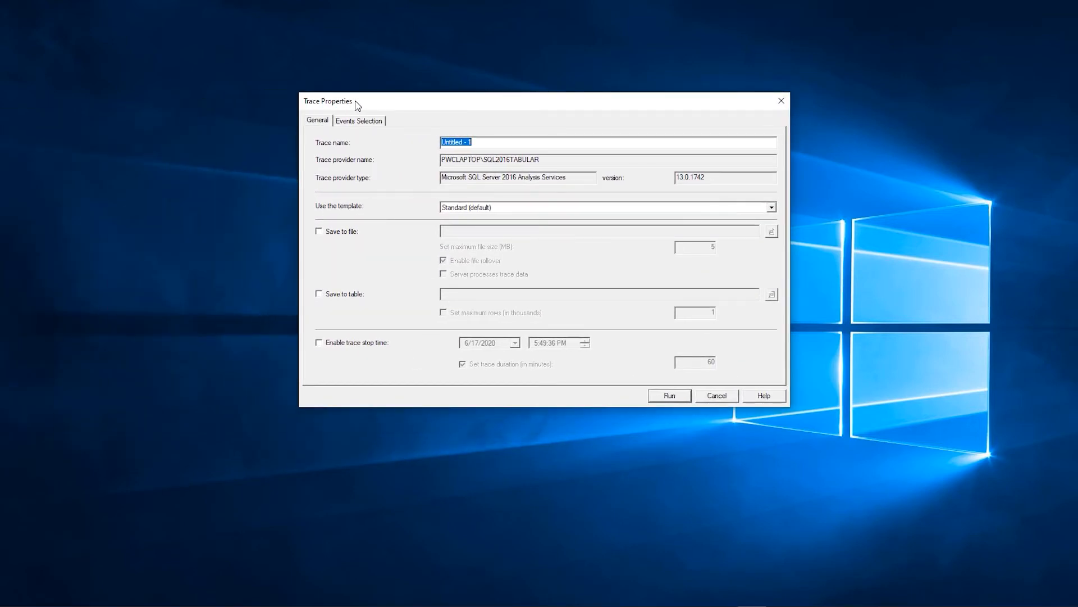
{"action": "left_click_drag", "start_coordinate": [472, 141], "coordinate": [438, 137]}
{"action": "type", "text": "AED-62019"}
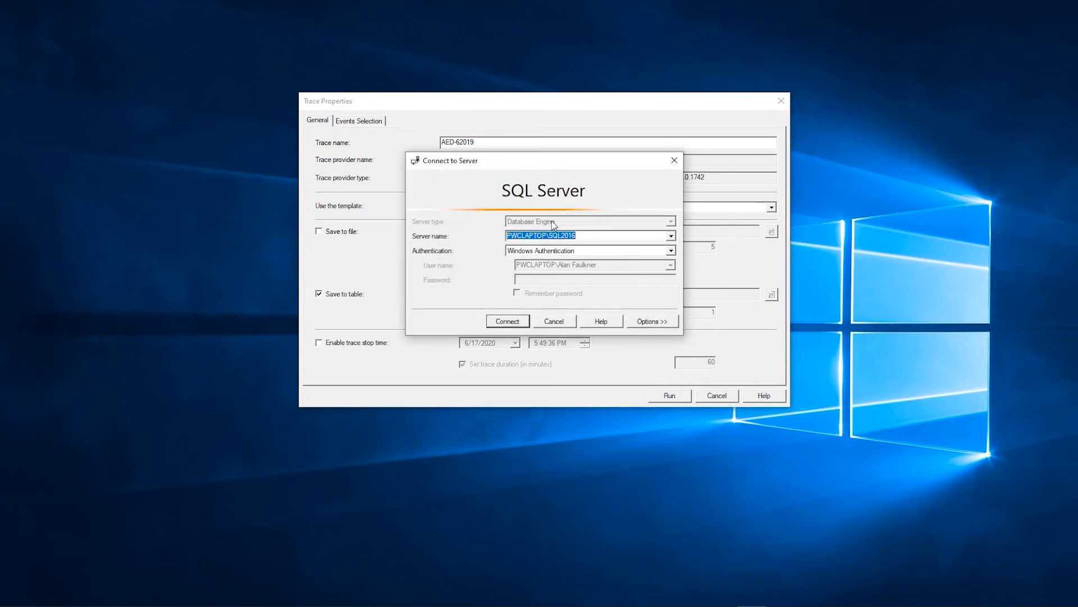
Step: Save the trace to table SSASTabularTrace, schema dbo, database TestDW on PWCLAPTOP\SQL2016, overwriting the existing table
{"action": "left_click", "coordinate": [514, 326]}
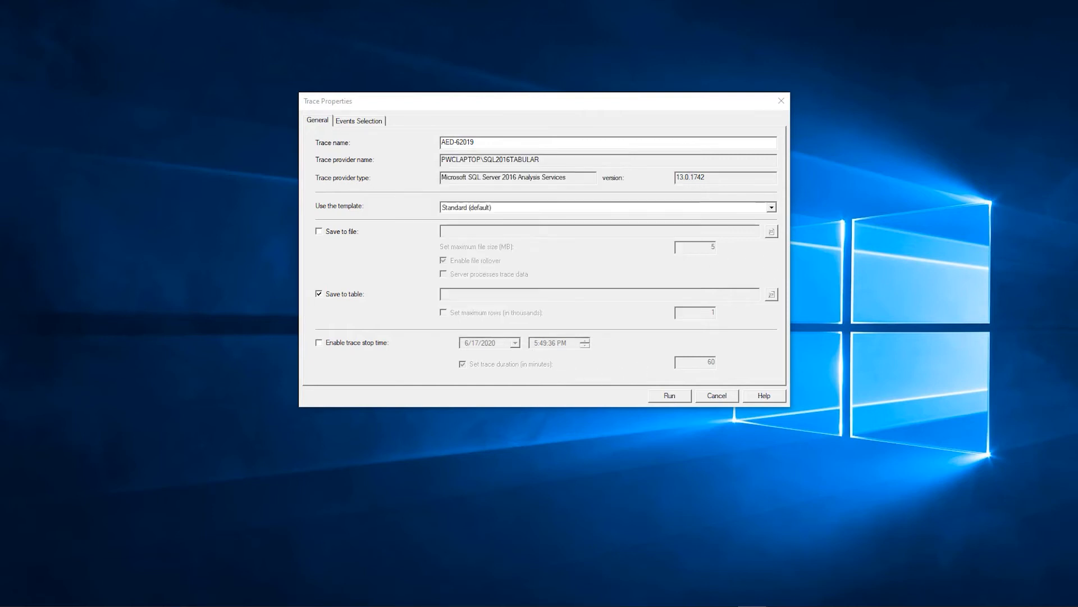
{"action": "left_click_drag", "start_coordinate": [75, 200], "coordinate": [570, 144]}
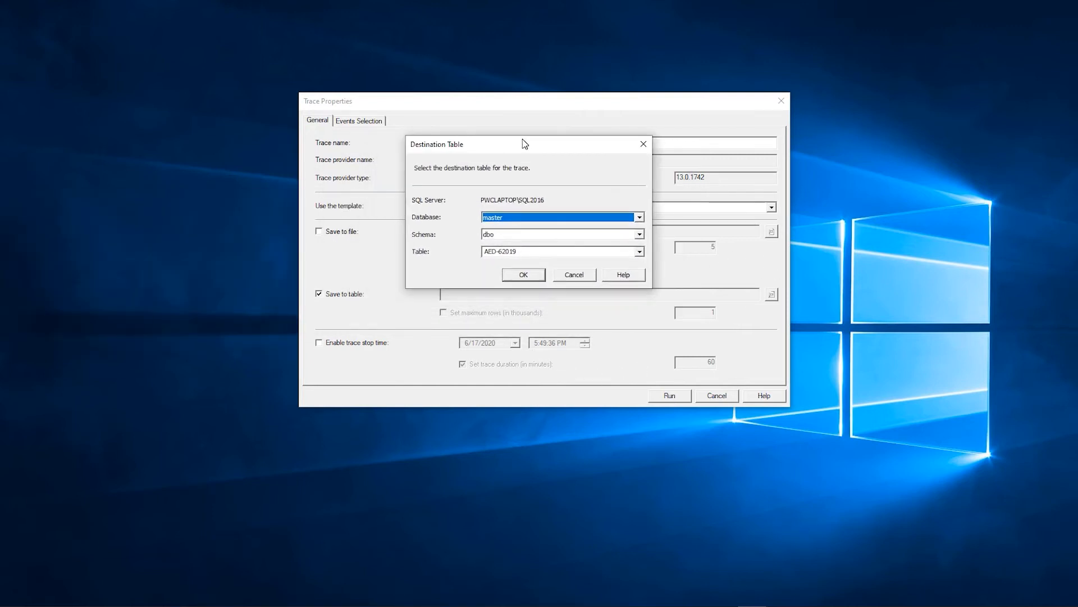
{"action": "left_click", "coordinate": [640, 219]}
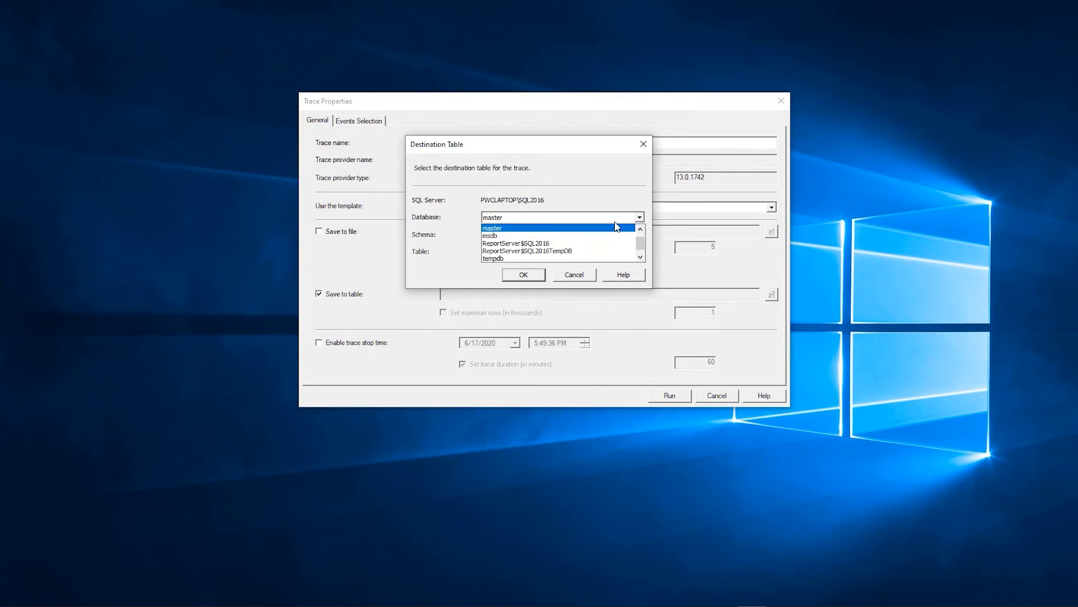
{"action": "scroll", "coordinate": [615, 230], "scroll_direction": "down", "scroll_amount": 1}
{"action": "left_click", "coordinate": [514, 259]}
{"action": "left_click", "coordinate": [639, 251]}
{"action": "left_click", "coordinate": [531, 285]}
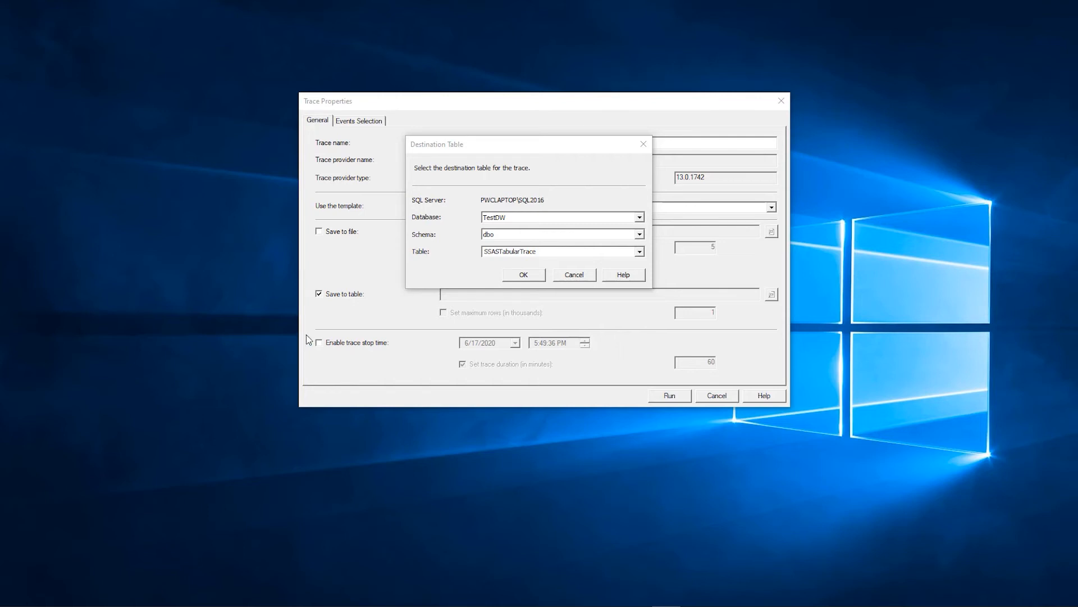
{"action": "left_click", "coordinate": [532, 275]}
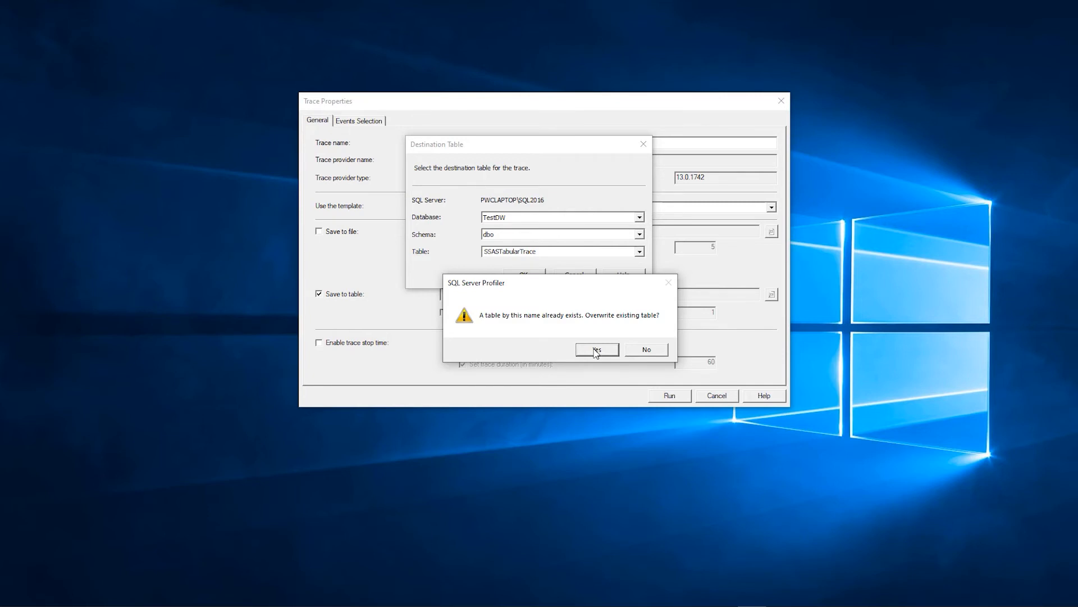
{"action": "left_click", "coordinate": [598, 349]}
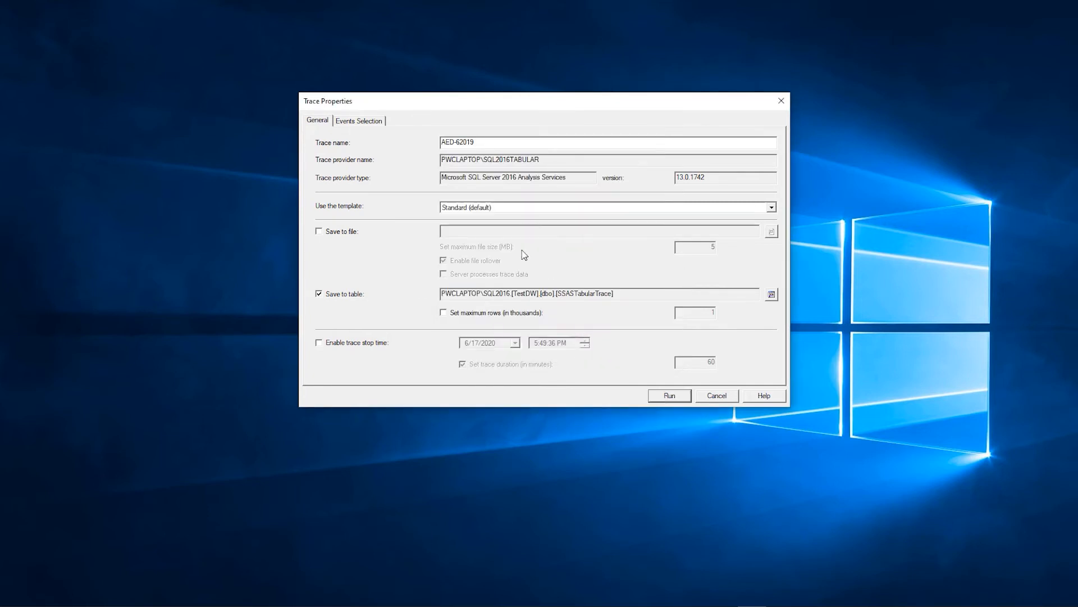
Step: Show all events and columns, select the events to trace through Session Initialize, and run the trace in a maximized Profiler window
{"action": "left_click", "coordinate": [363, 121]}
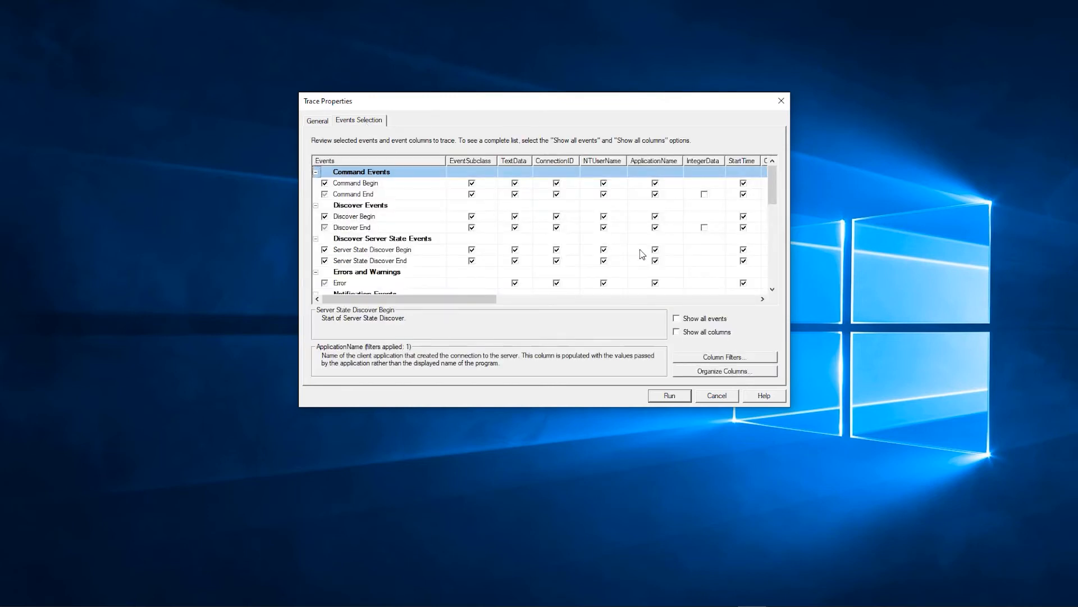
{"action": "mouse_move", "coordinate": [772, 192]}
{"action": "left_mouse_down"}
{"action": "mouse_move", "coordinate": [777, 290]}
{"action": "mouse_move", "coordinate": [778, 188]}
{"action": "mouse_move", "coordinate": [786, 194]}
{"action": "left_mouse_up"}
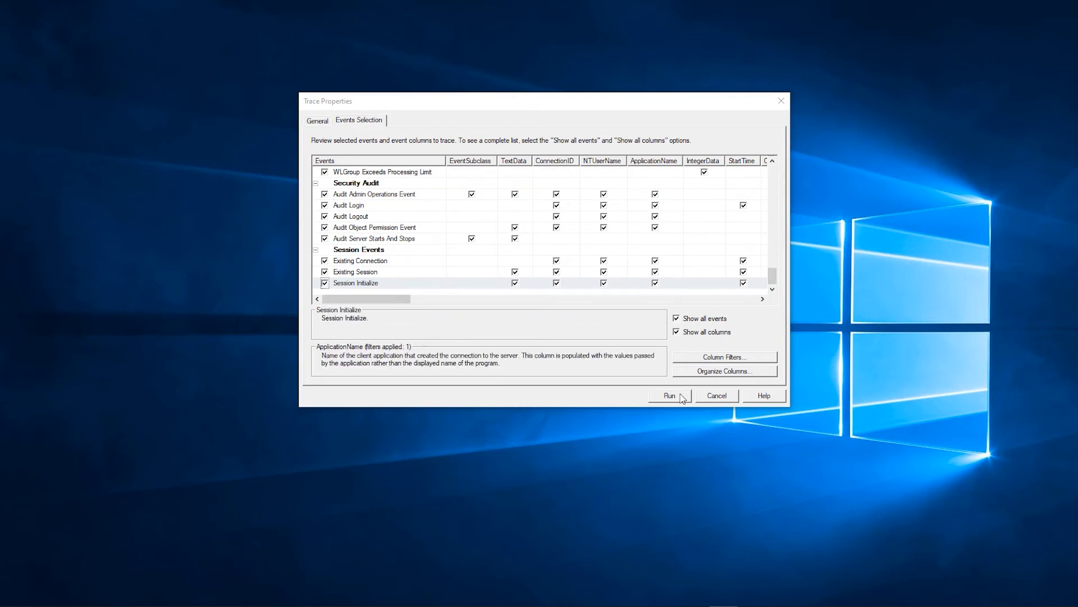
{"action": "left_click", "coordinate": [680, 396]}
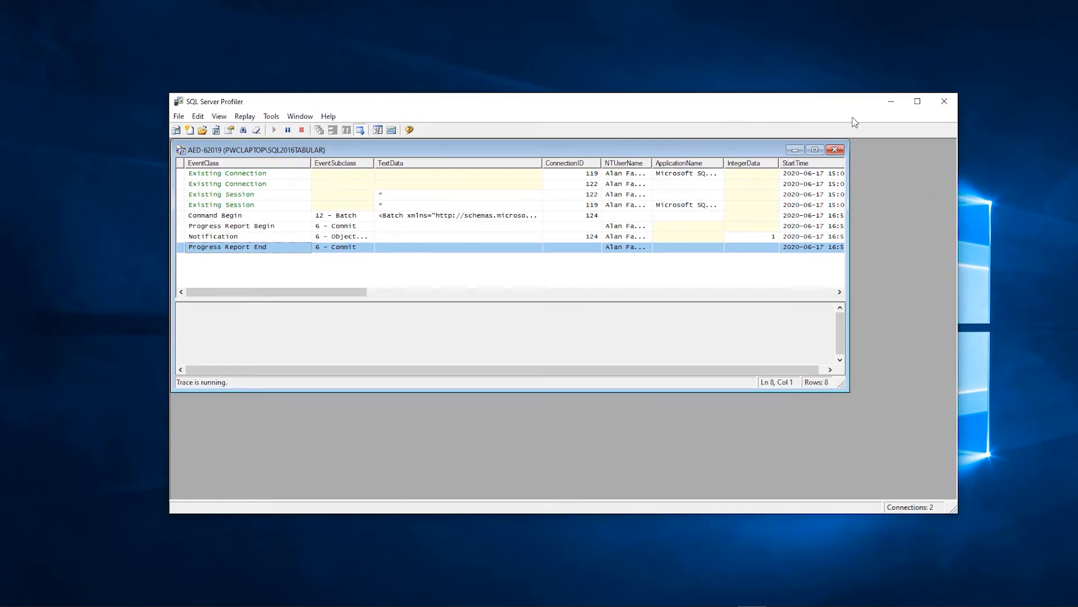
{"action": "left_click", "coordinate": [918, 101]}
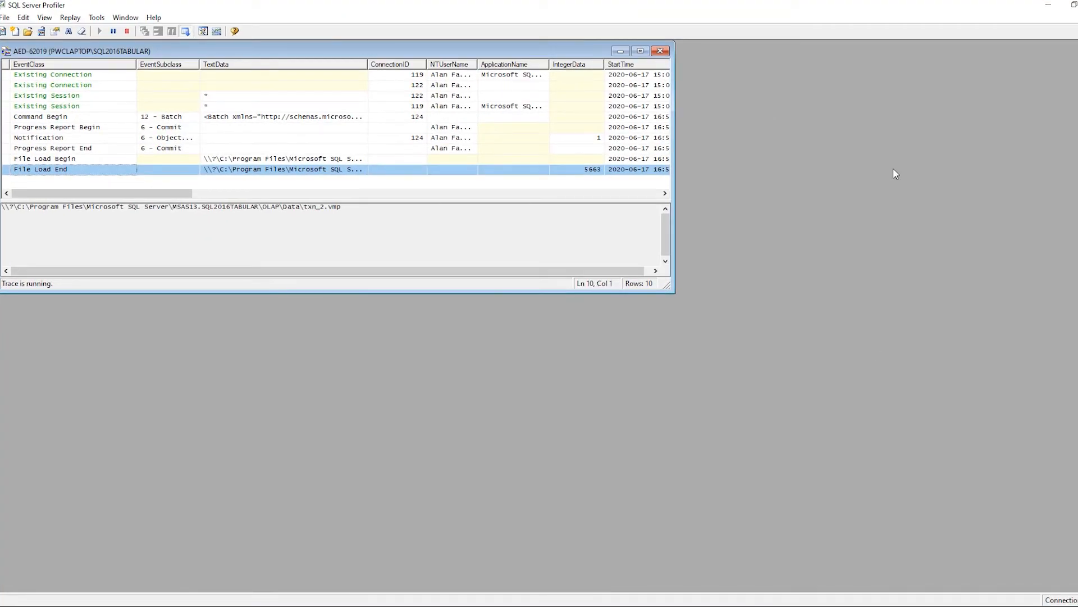
Step: Switch to SSASTab2016-Query.xlsx in Excel and add Total Quantity, Total Sales and Total Unit Price to the PivotTable values
{"action": "key", "text": "alt+Tab"}
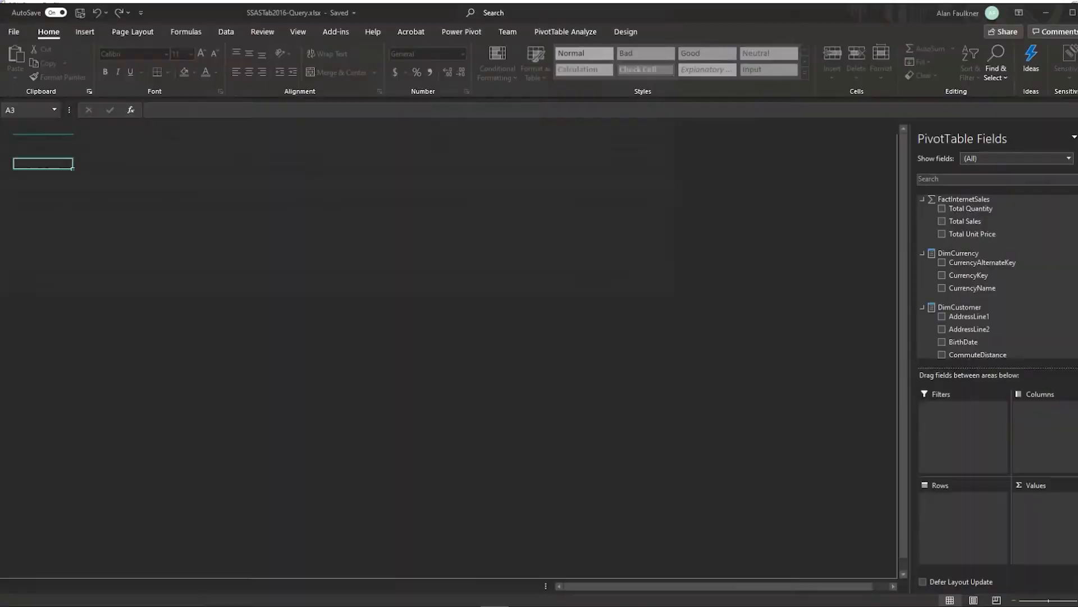
{"action": "left_click", "coordinate": [1070, 8]}
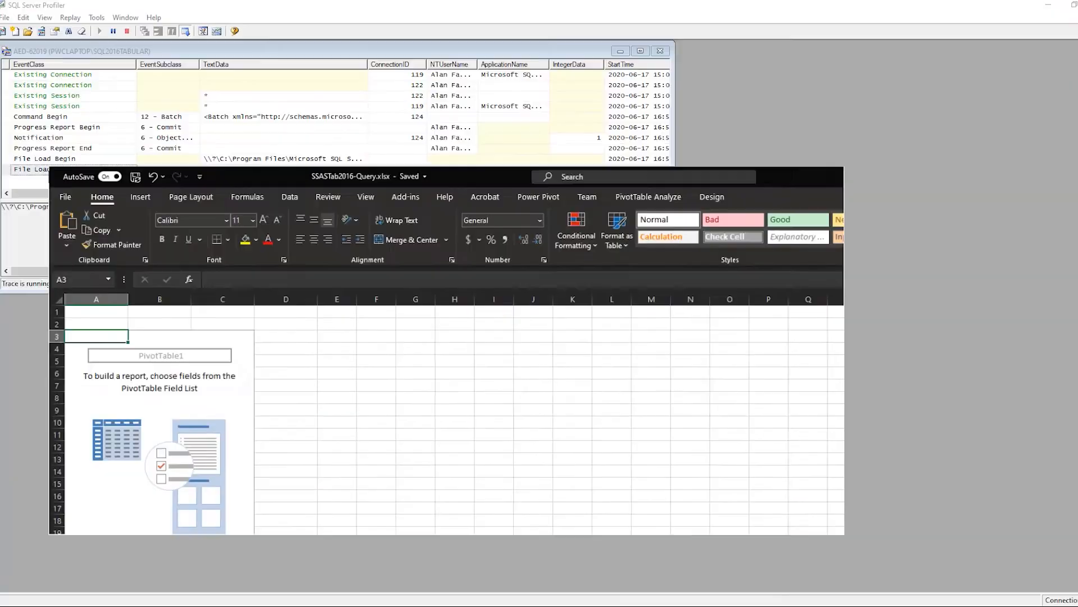
{"action": "left_click_drag", "start_coordinate": [644, 199], "coordinate": [835, 260]}
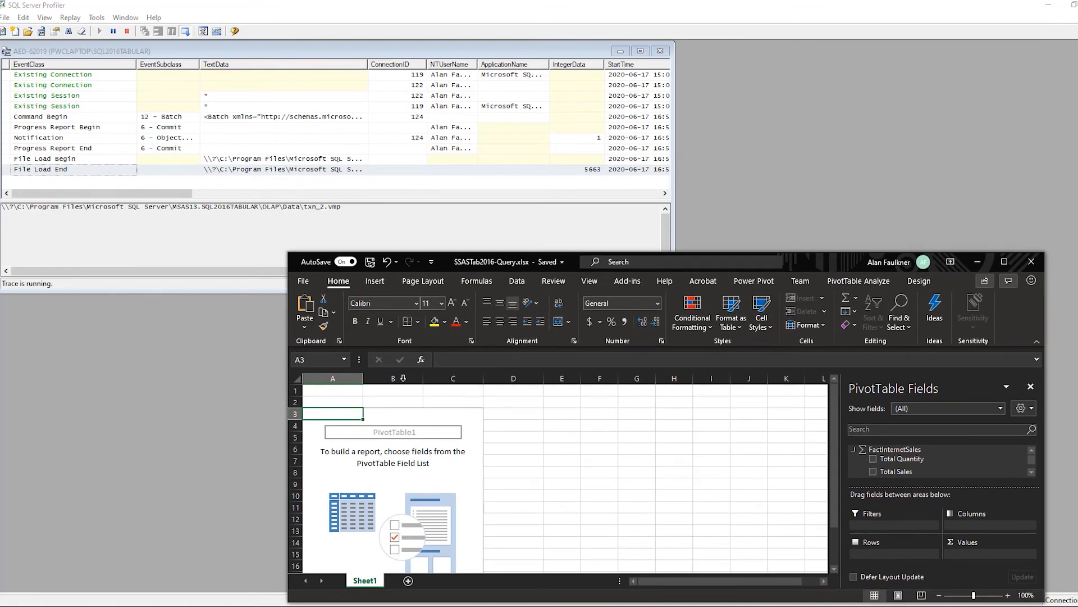
{"action": "left_click", "coordinate": [873, 459]}
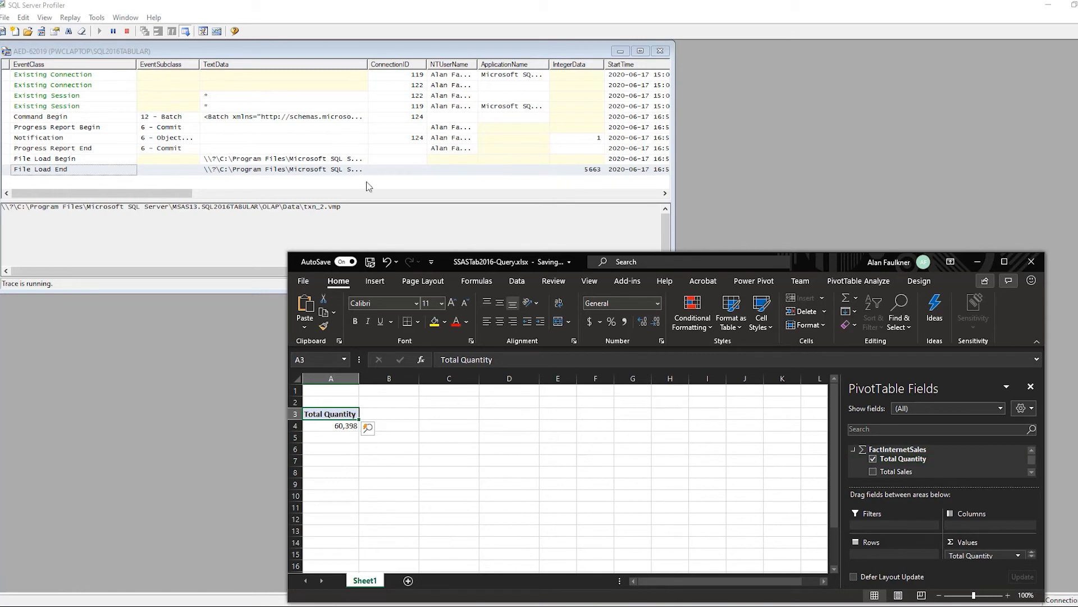
{"action": "left_click", "coordinate": [873, 472]}
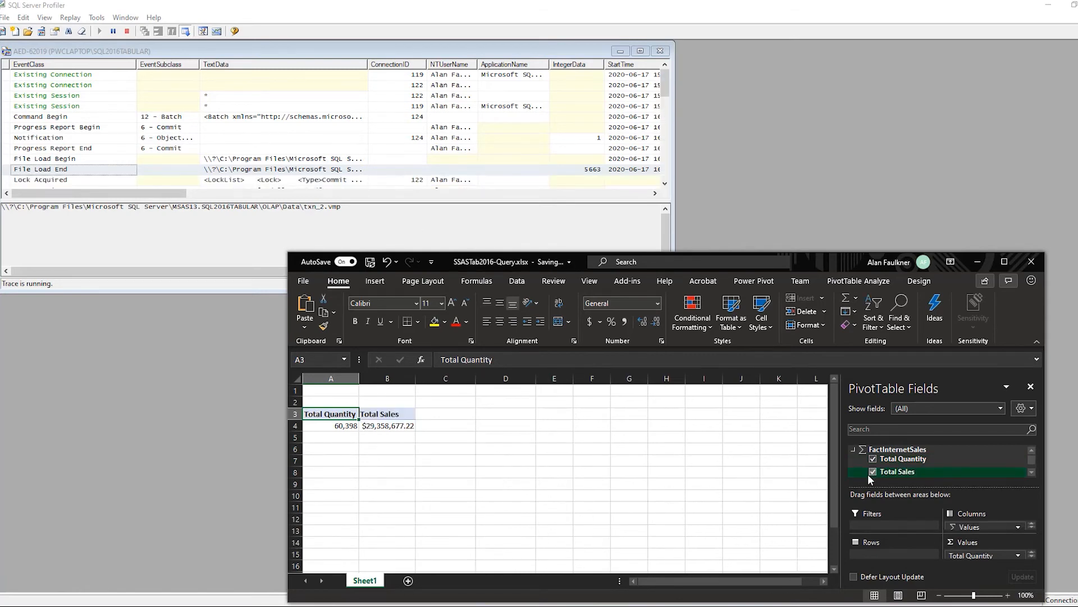
{"action": "left_click", "coordinate": [1031, 473]}
{"action": "left_click", "coordinate": [1032, 472]}
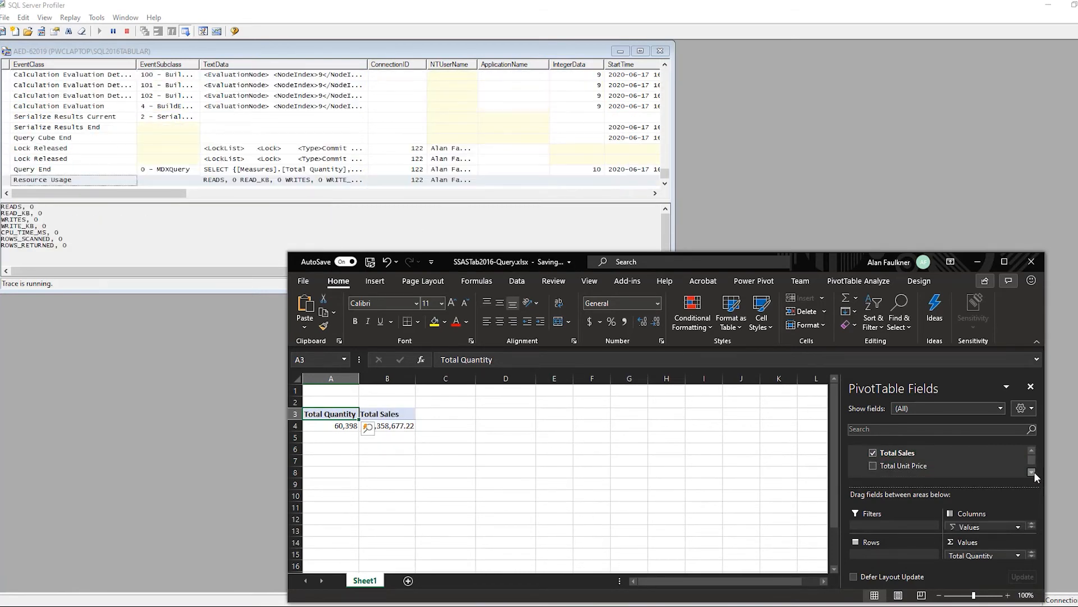
{"action": "left_click", "coordinate": [873, 465]}
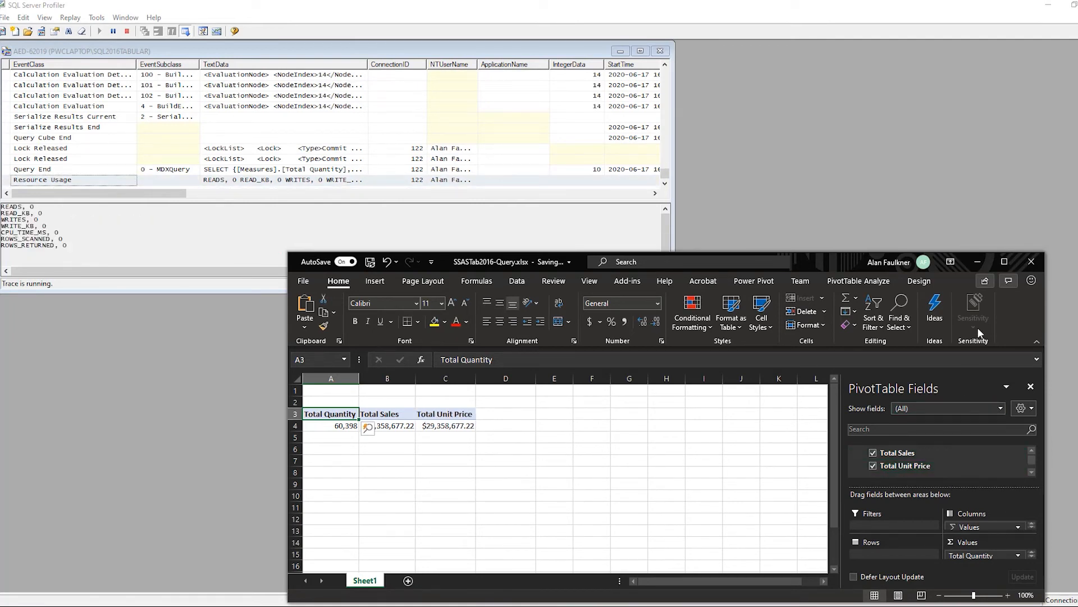
Step: Maximize the workbook and add EnglishOccupation from DimCustomer to the PivotTable rows
{"action": "left_click", "coordinate": [1004, 261]}
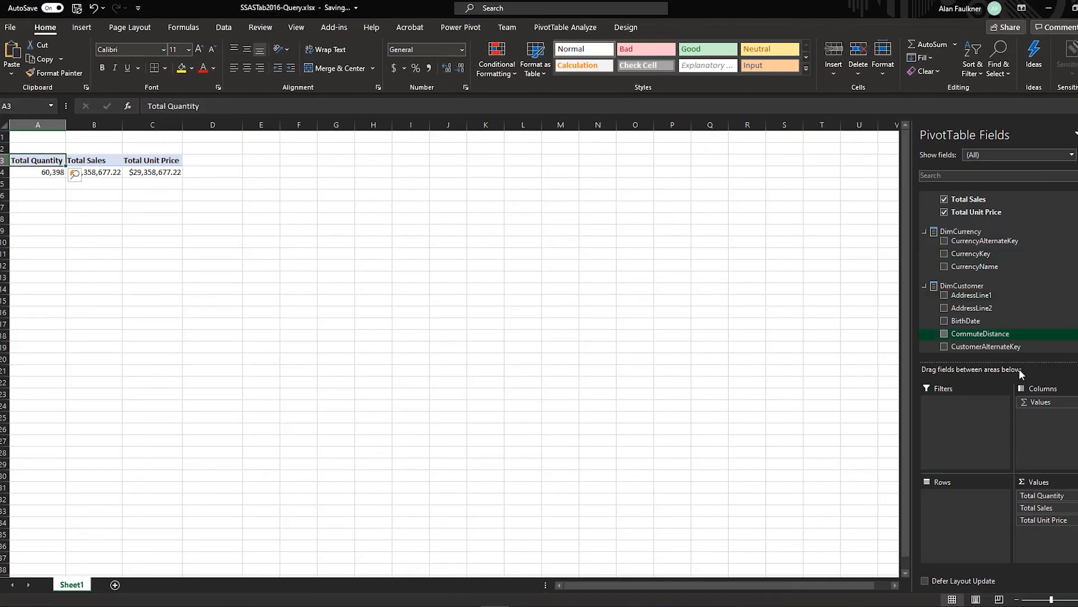
{"action": "scroll", "coordinate": [1049, 293], "scroll_direction": "down", "scroll_amount": 1}
{"action": "scroll", "coordinate": [1050, 293], "scroll_direction": "down", "scroll_amount": 2}
{"action": "scroll", "coordinate": [1050, 293], "scroll_direction": "down", "scroll_amount": 1}
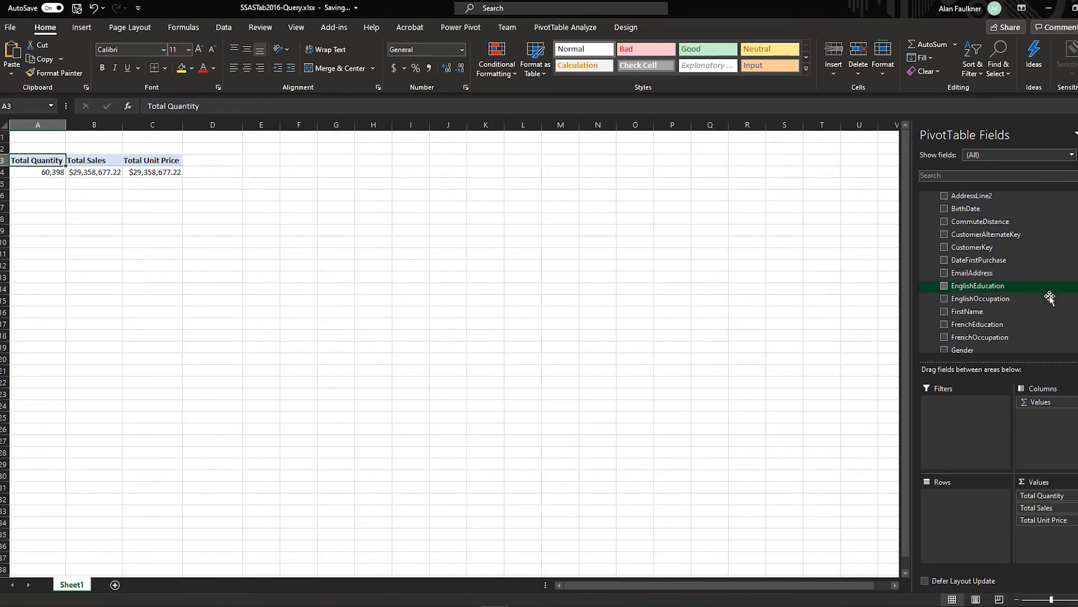
{"action": "left_click_drag", "start_coordinate": [987, 307], "coordinate": [958, 508]}
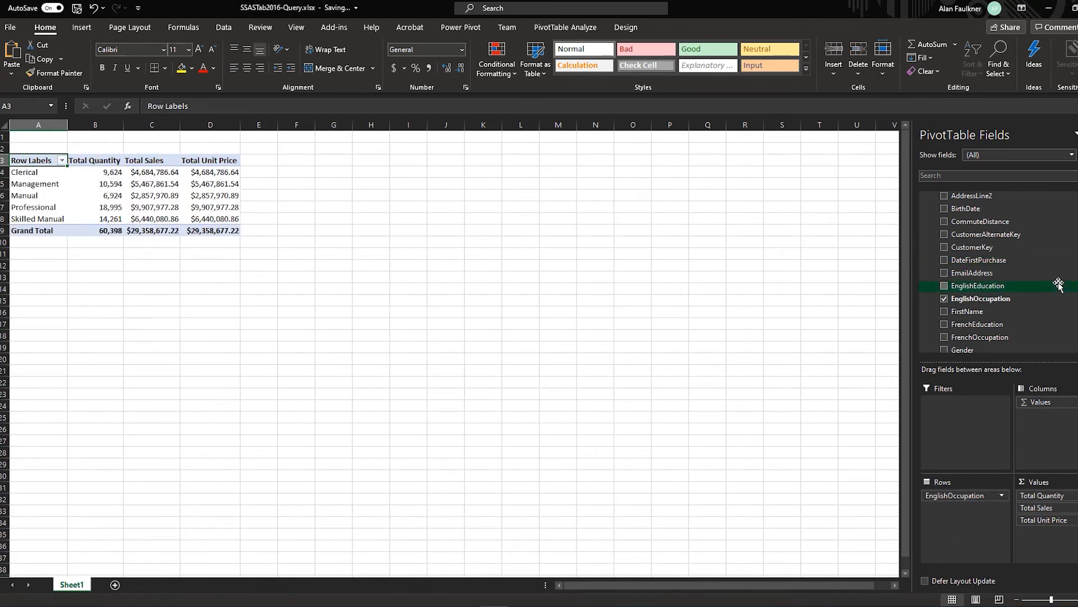
Step: Add CalendarYear from DimDate to the PivotTable rows above EnglishOccupation
{"action": "scroll", "coordinate": [1067, 273], "scroll_direction": "down", "scroll_amount": 2}
{"action": "scroll", "coordinate": [1068, 273], "scroll_direction": "down", "scroll_amount": 1}
{"action": "scroll", "coordinate": [1068, 273], "scroll_direction": "down", "scroll_amount": 8}
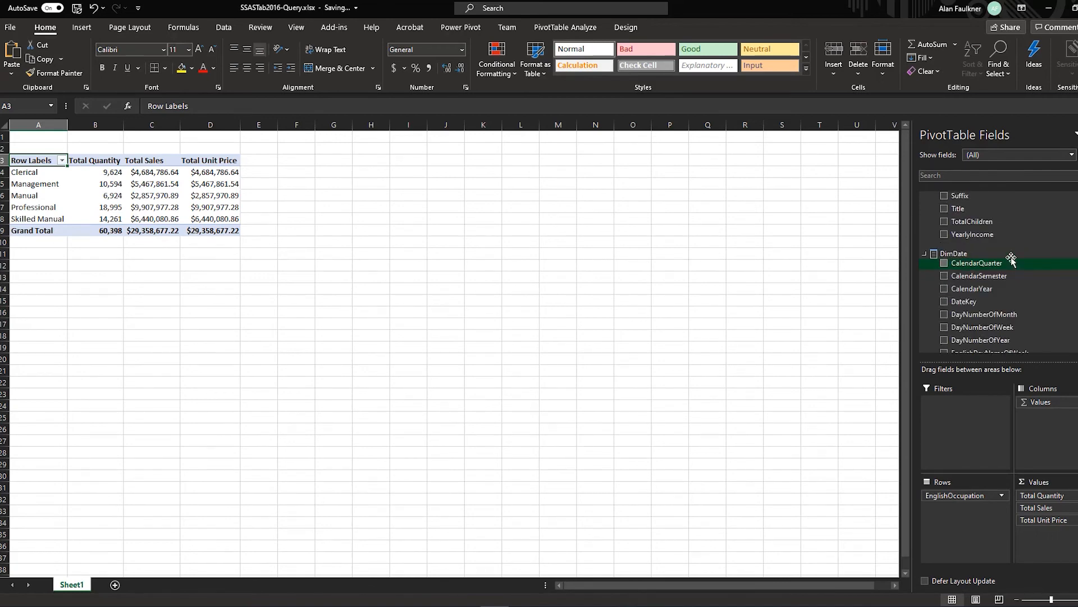
{"action": "left_click_drag", "start_coordinate": [978, 288], "coordinate": [963, 494]}
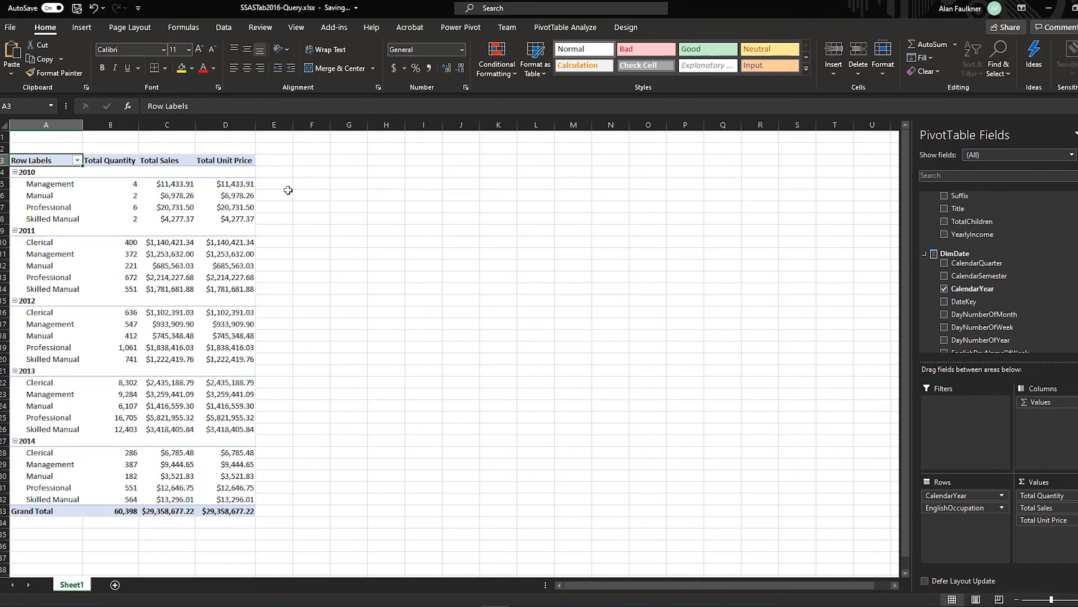
Step: Switch back to SQL Server Profiler and stop the AED-62019 trace
{"action": "key", "text": "alt+Tab"}
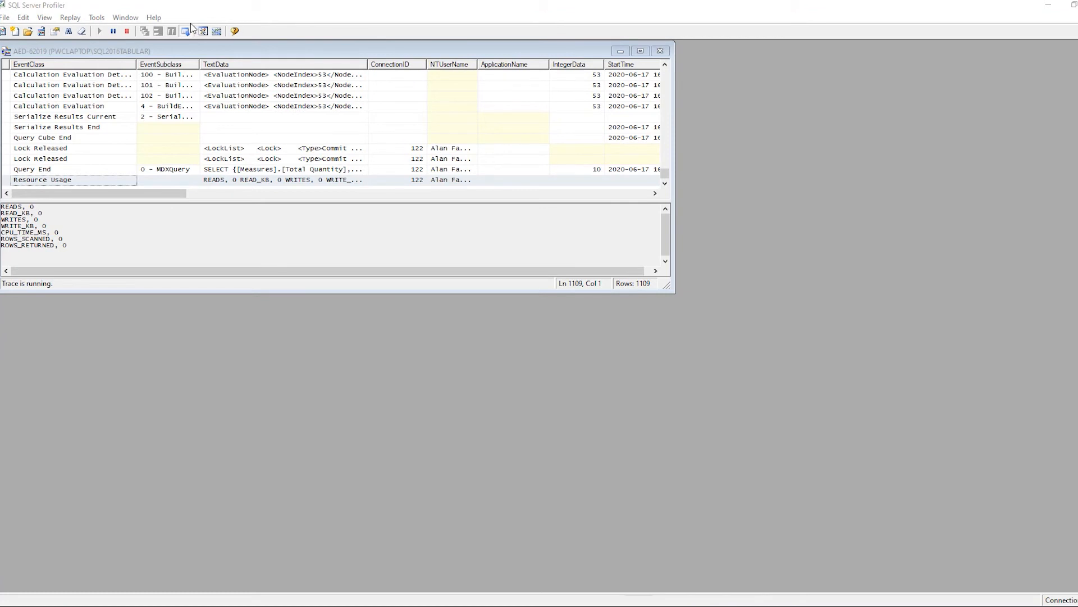
{"action": "left_click", "coordinate": [128, 32]}
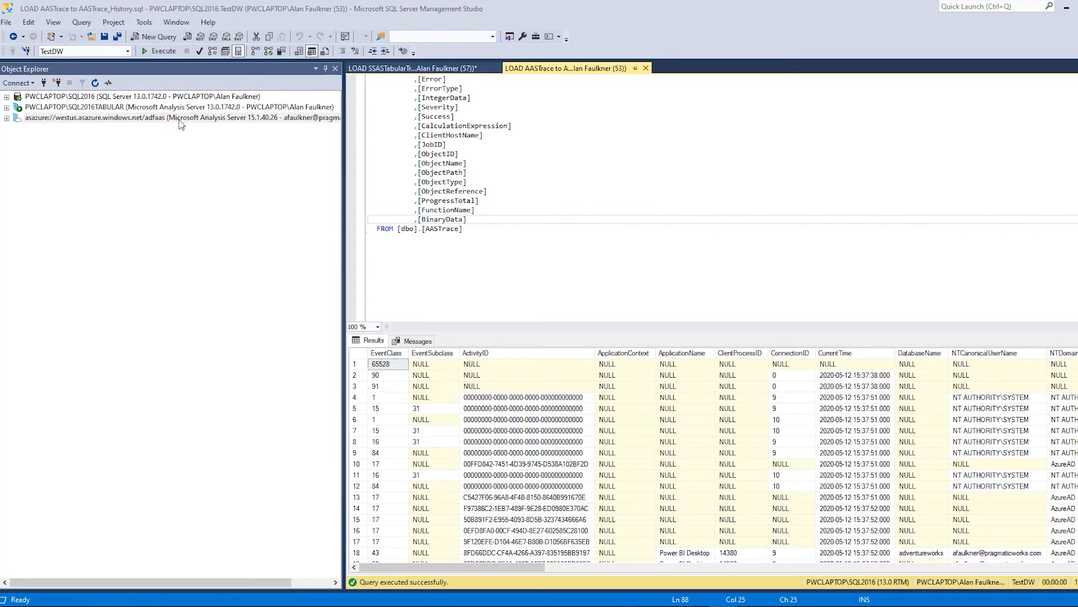
Step: Open Profiler from Management Studio and connect to the Analysis Services server asazure://westus.asazure.windows.net/adfaas with Azure Active Directory MFA authentication
{"action": "left_click", "coordinate": [144, 22]}
{"action": "left_click", "coordinate": [155, 40]}
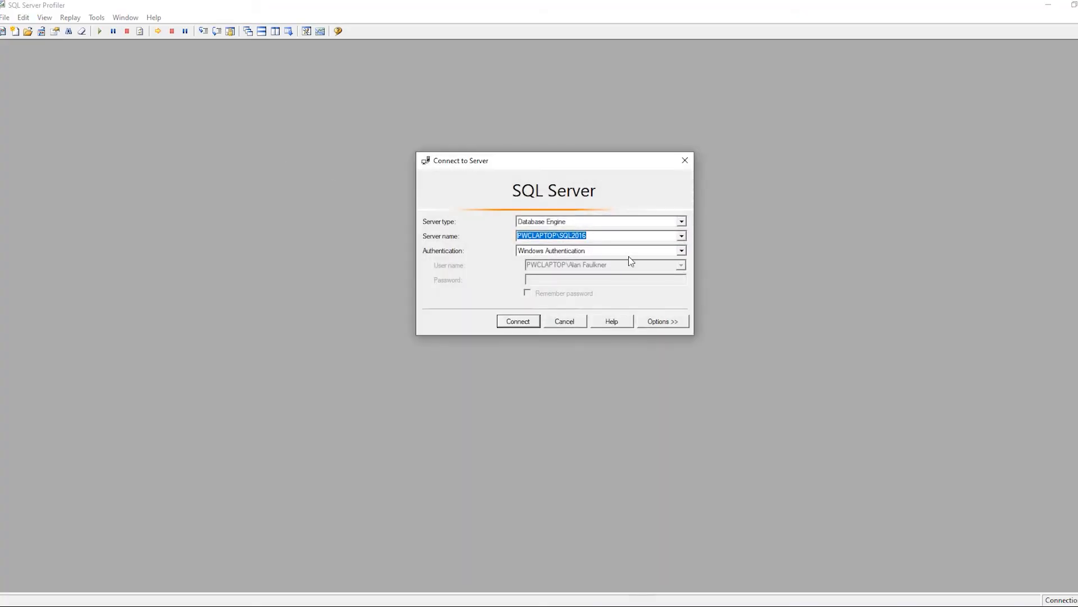
{"action": "left_click", "coordinate": [681, 222]}
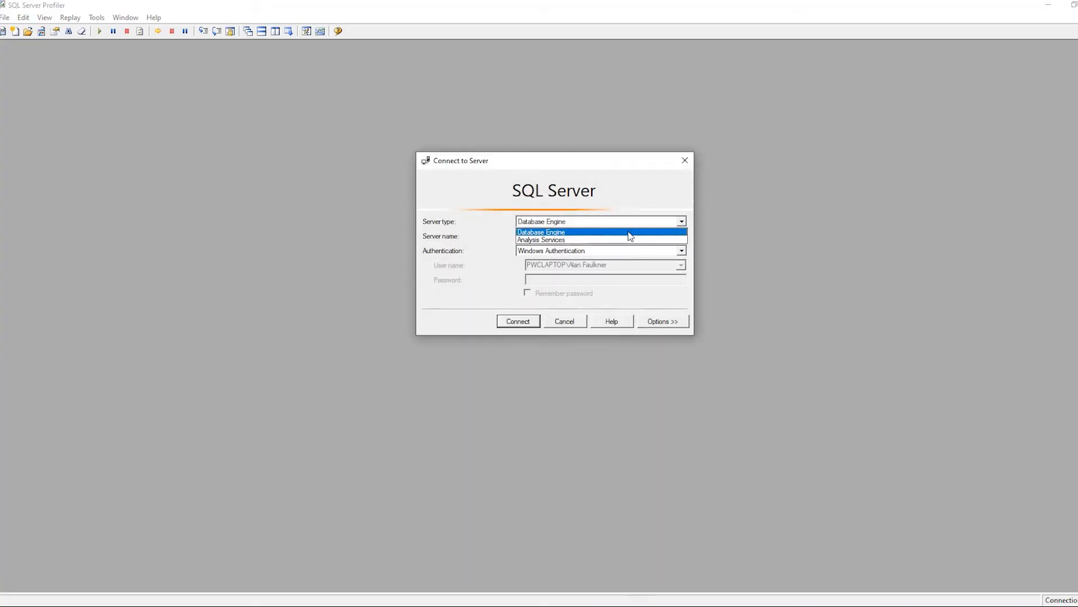
{"action": "left_click", "coordinate": [592, 240]}
{"action": "left_click", "coordinate": [681, 236]}
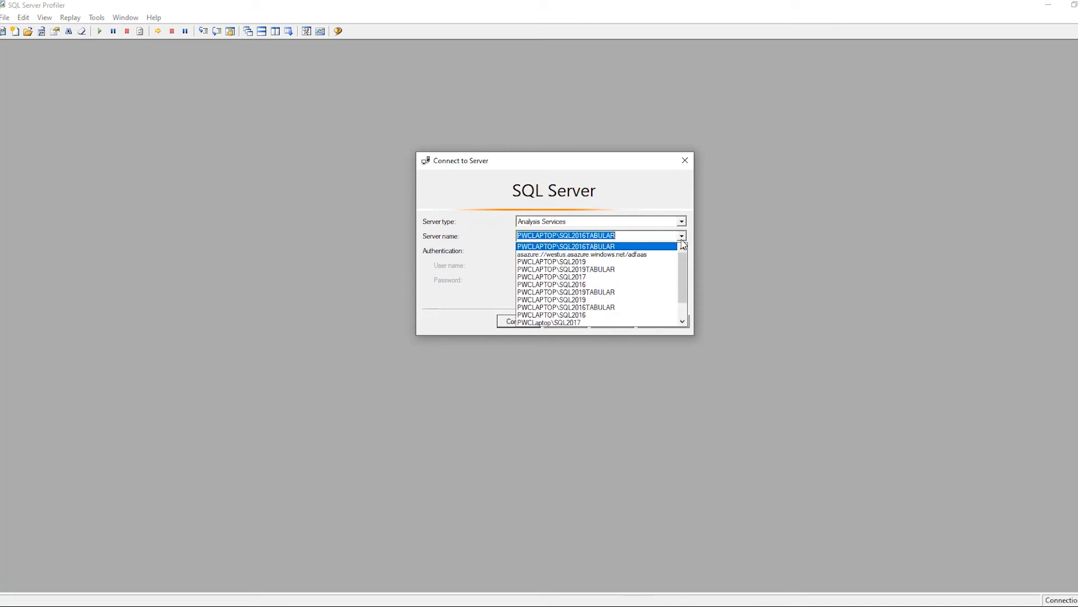
{"action": "left_click", "coordinate": [643, 254]}
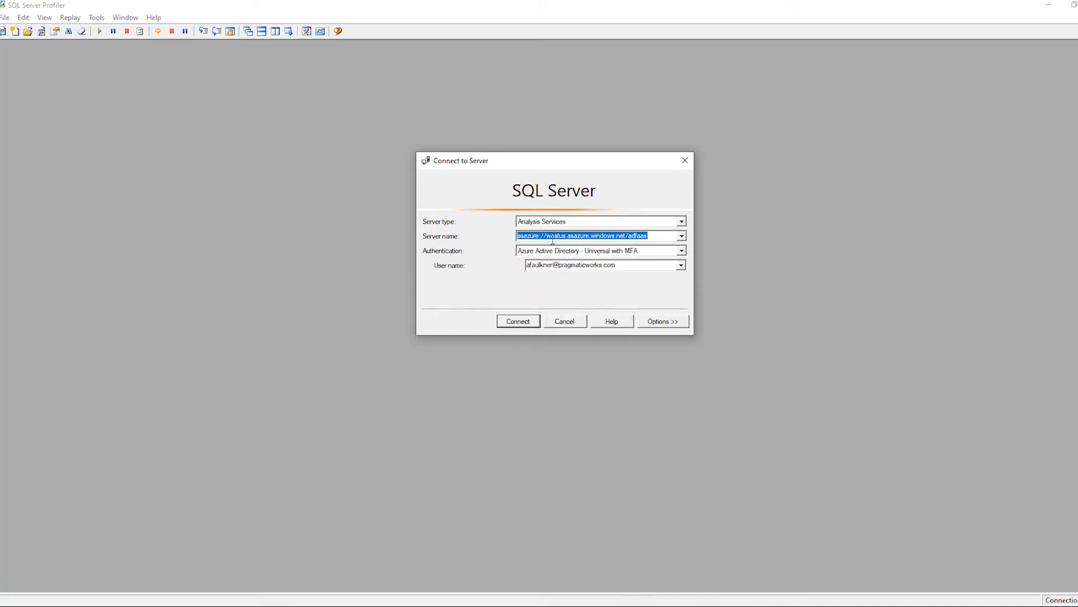
{"action": "left_click", "coordinate": [515, 320]}
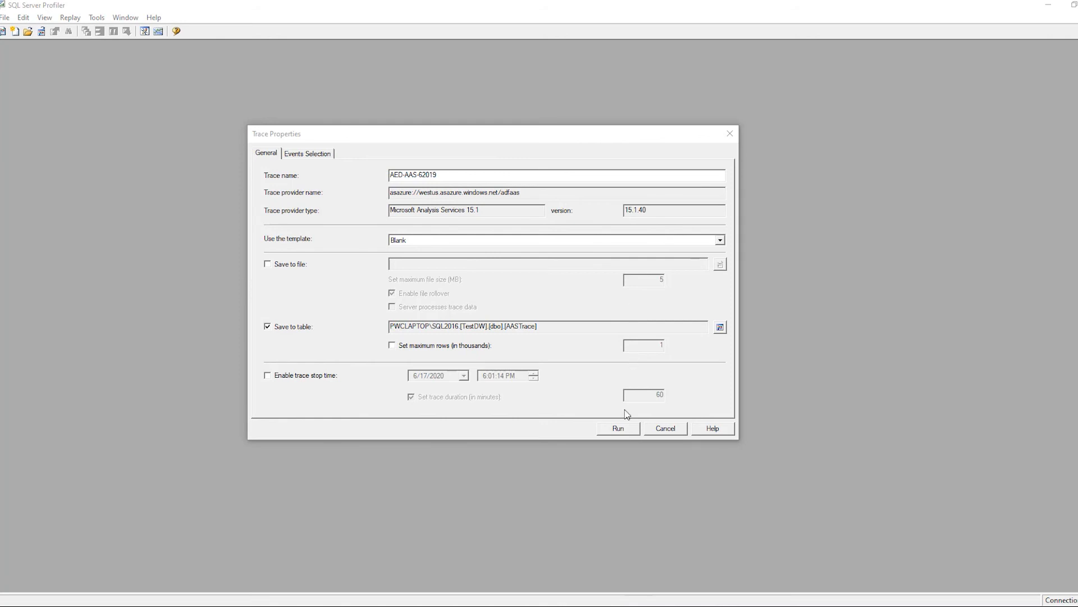
Step: Run trace AED-AAS-62019 with the Blank template, saving to TestDW.dbo.AASTrace, and switch to the AAS AW Trace report in Power BI Desktop
{"action": "left_click", "coordinate": [618, 428]}
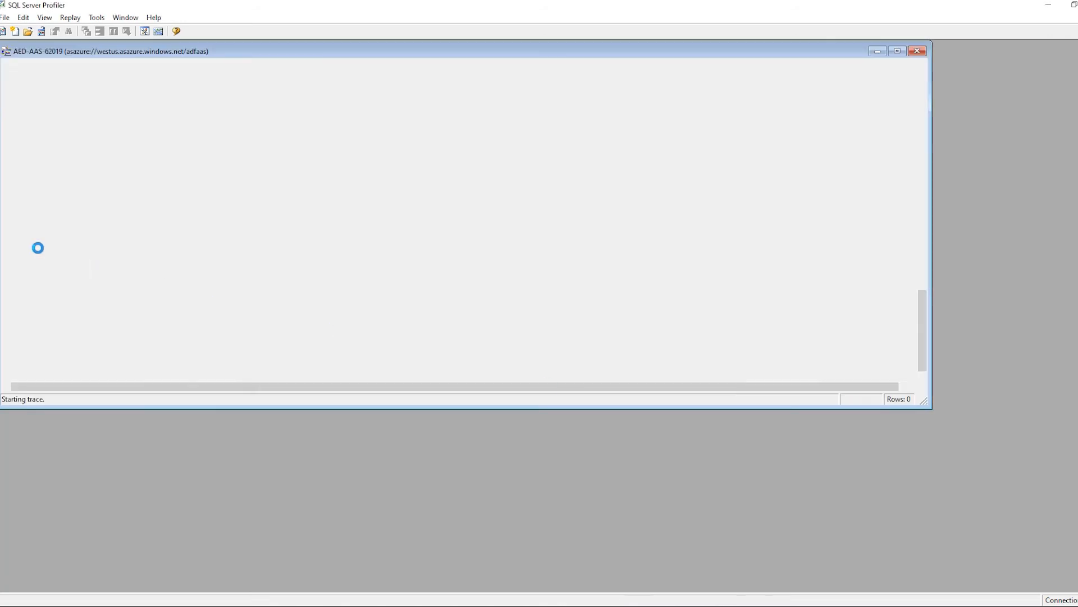
{"action": "key", "text": "alt+Tab"}
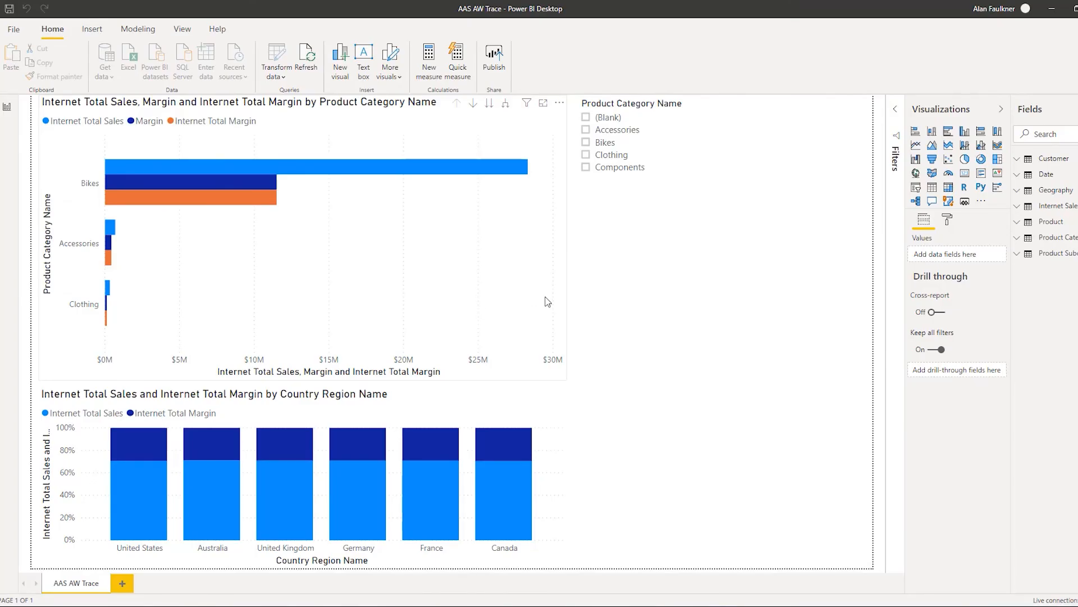
Step: Filter the report's Product Category Name slicer by Components, by Bikes, and finally by Accessories to generate query activity
{"action": "left_click", "coordinate": [586, 167]}
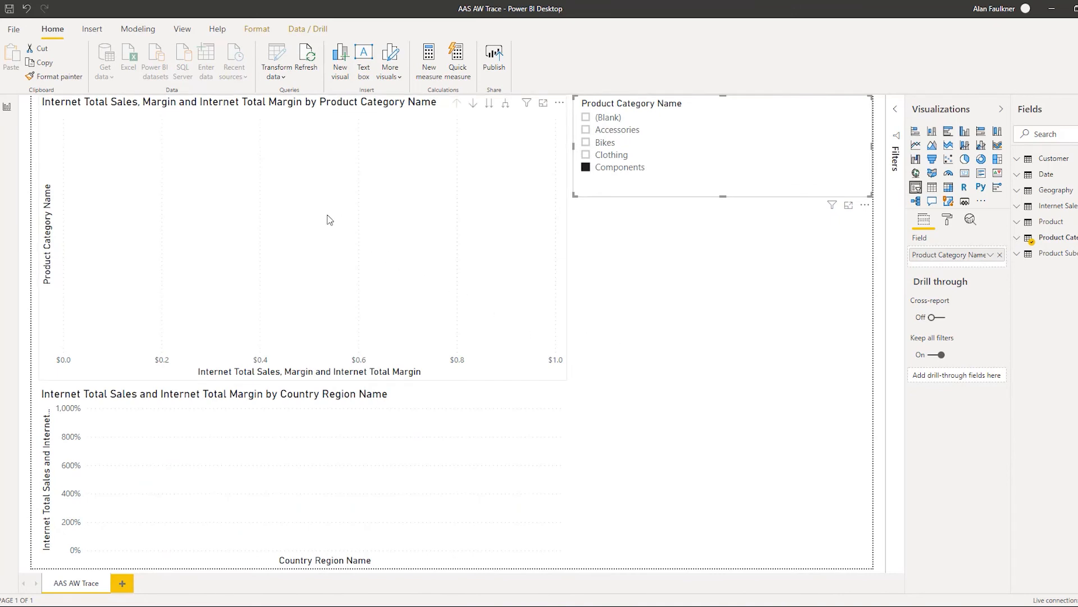
{"action": "left_click", "coordinate": [633, 159]}
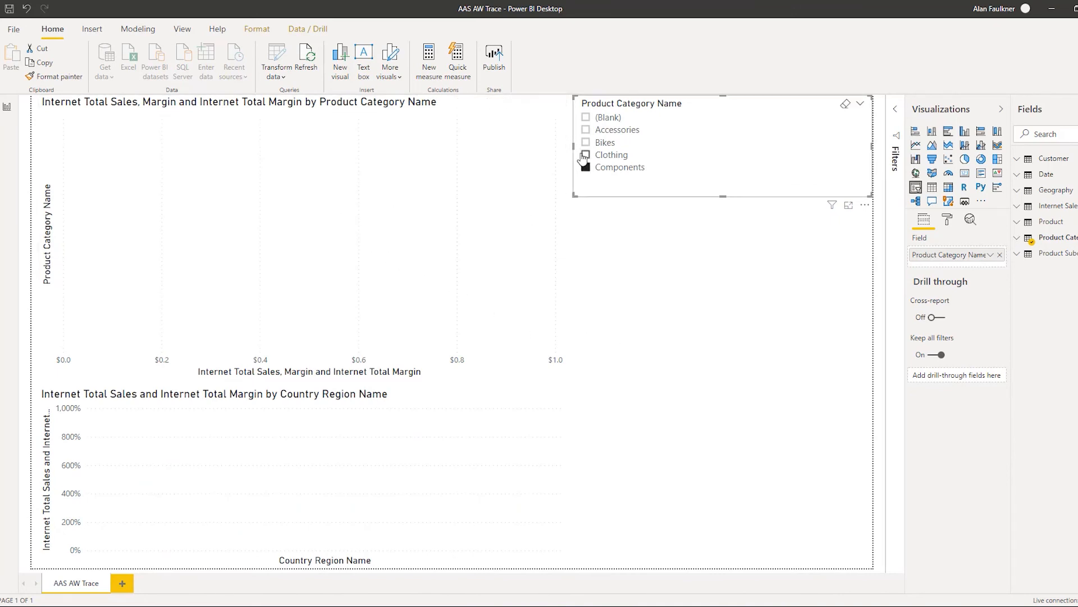
{"action": "left_click", "coordinate": [612, 144]}
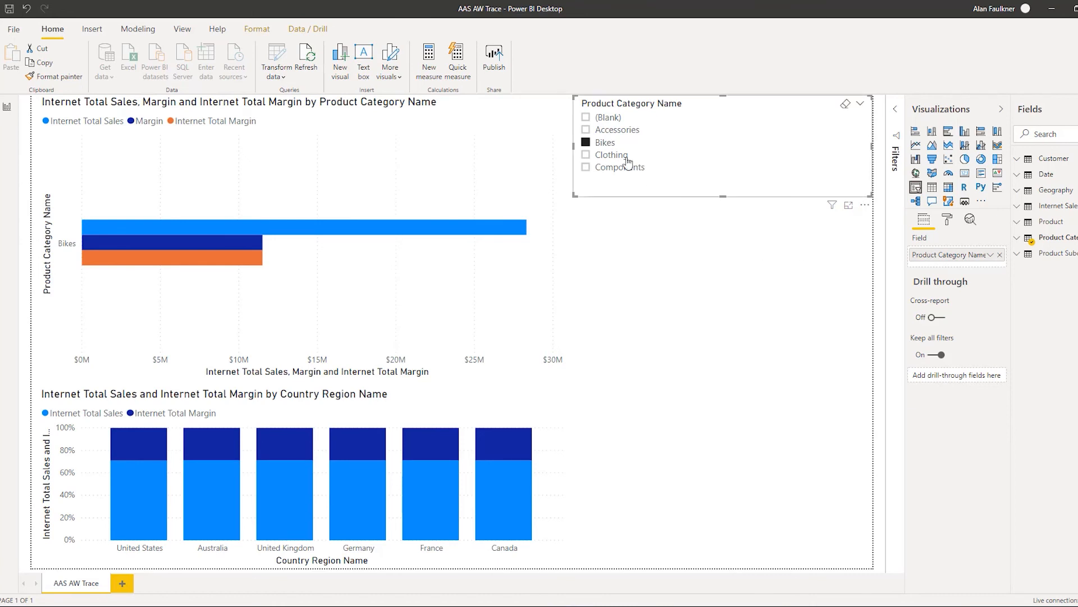
{"action": "left_click", "coordinate": [593, 134]}
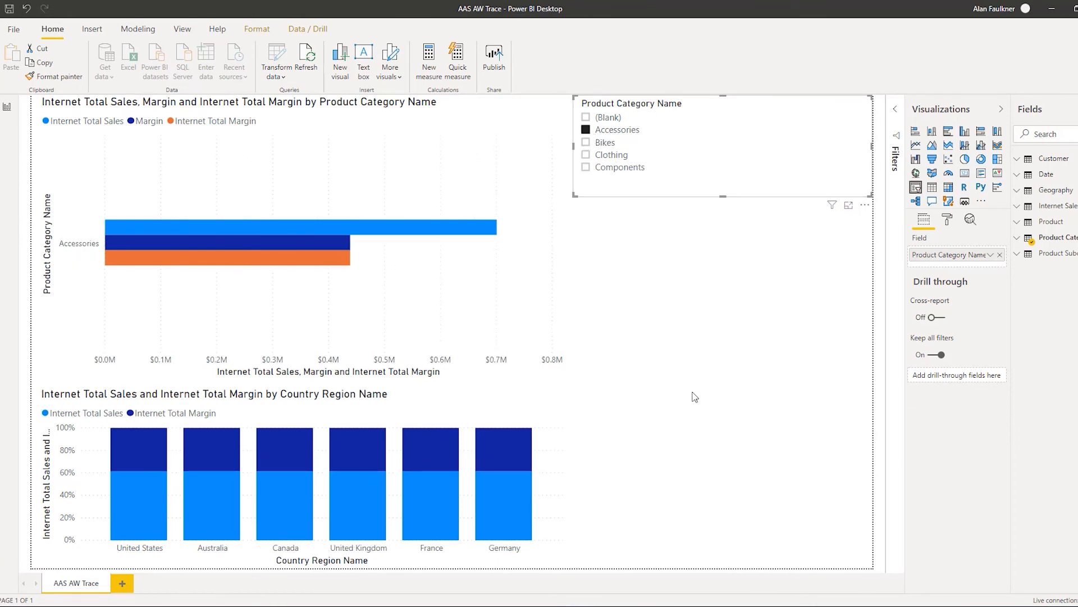
Step: Cross-highlight the country chart by Canada and United Kingdom, extend the selection to United Kingdom, Canada and Australia, and switch to SQL Server Profiler
{"action": "left_click", "coordinate": [292, 550]}
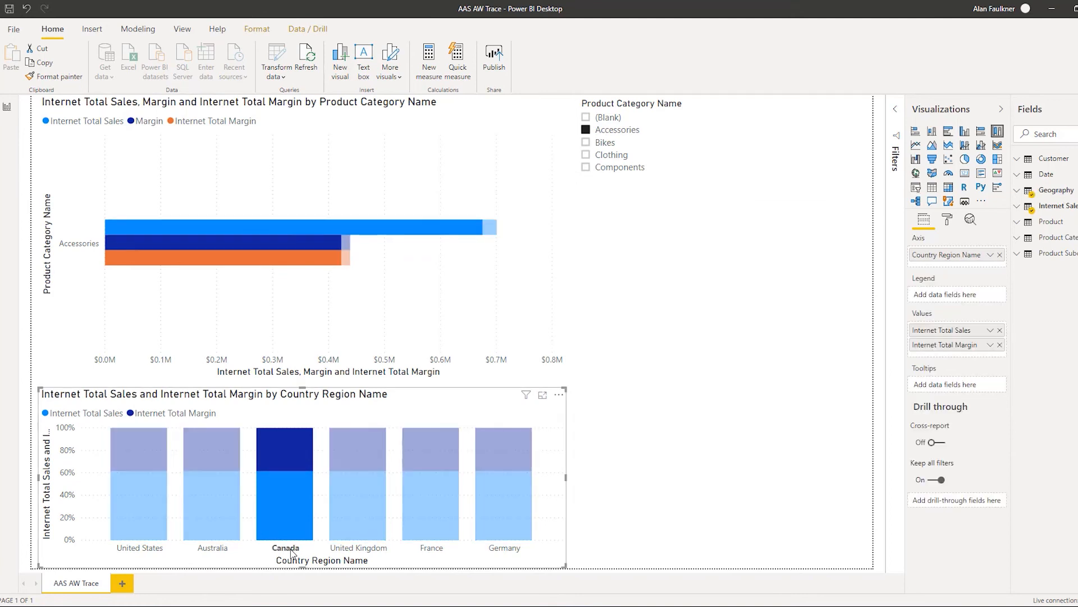
{"action": "left_click", "coordinate": [341, 553]}
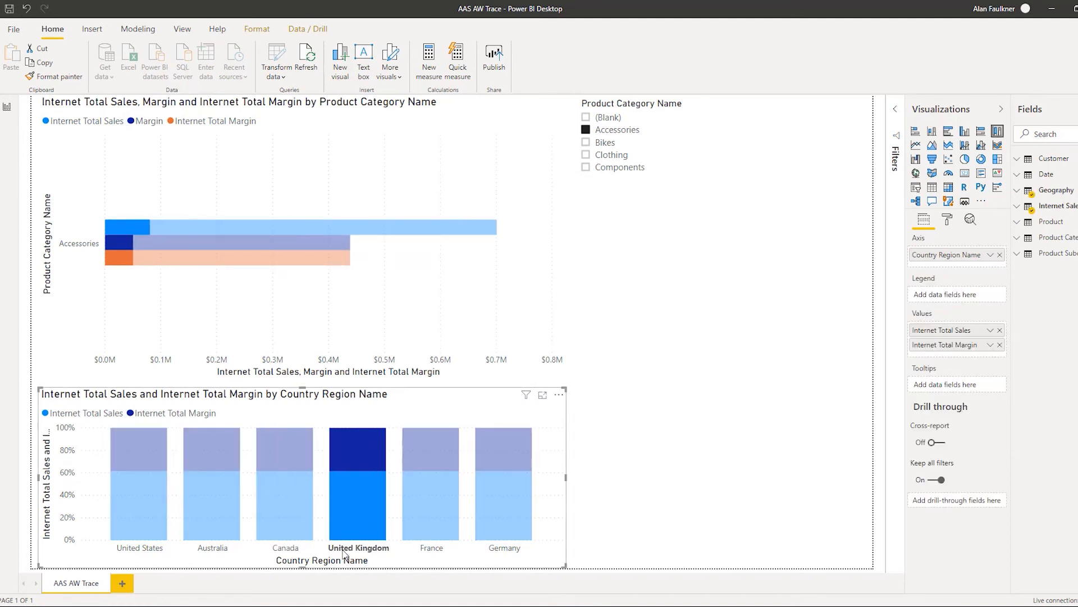
{"action": "left_click", "coordinate": [278, 554], "text": "ctrl"}
{"action": "left_click", "coordinate": [225, 553], "text": "ctrl"}
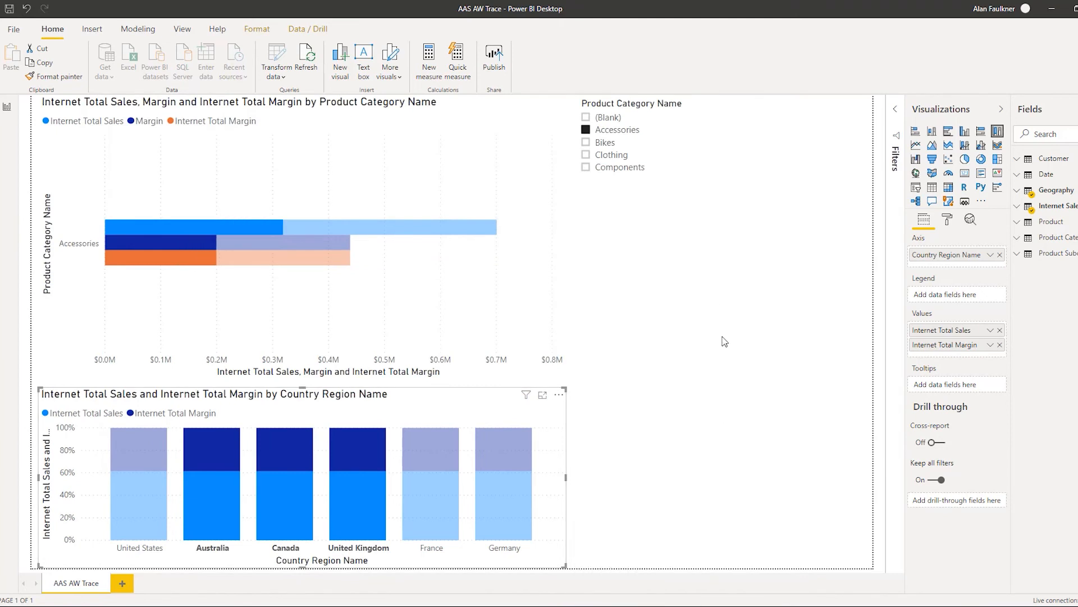
{"action": "key", "text": "alt+Tab"}
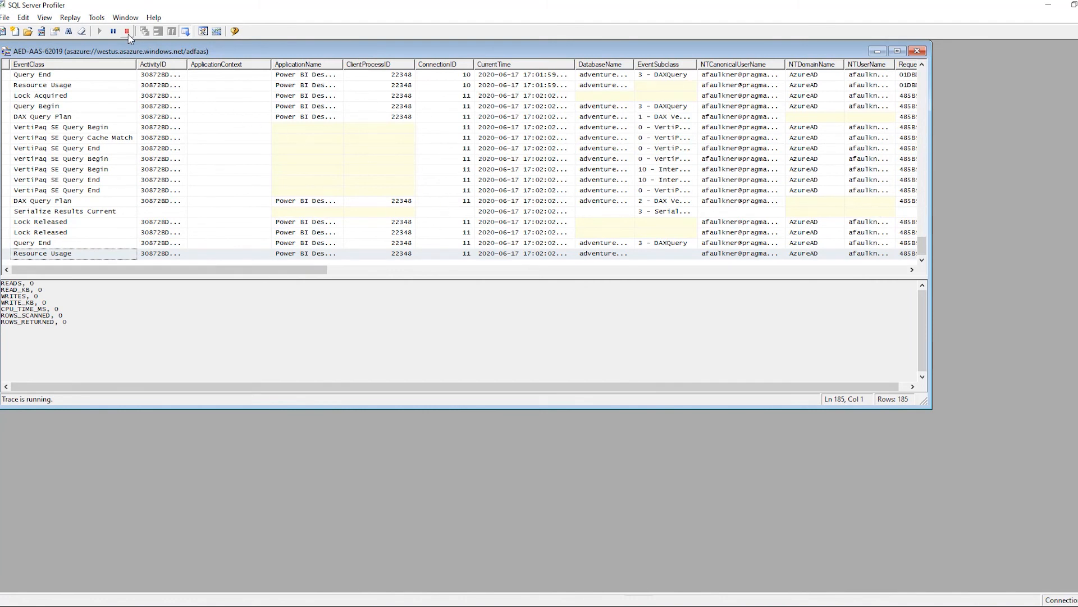
Step: Switch to the Trace Reporting and Analysis - version 2 report in Power BI Desktop and examine Total Query Duration for 06/17/2020 and 05/12/2020
{"action": "key", "text": "alt+Tab"}
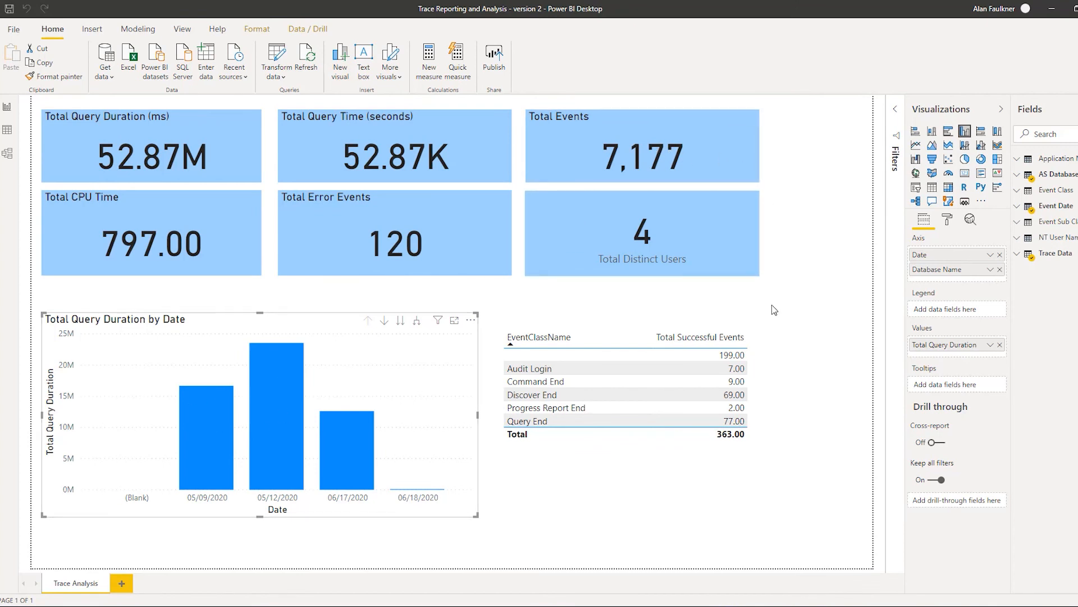
{"action": "left_click", "coordinate": [395, 232]}
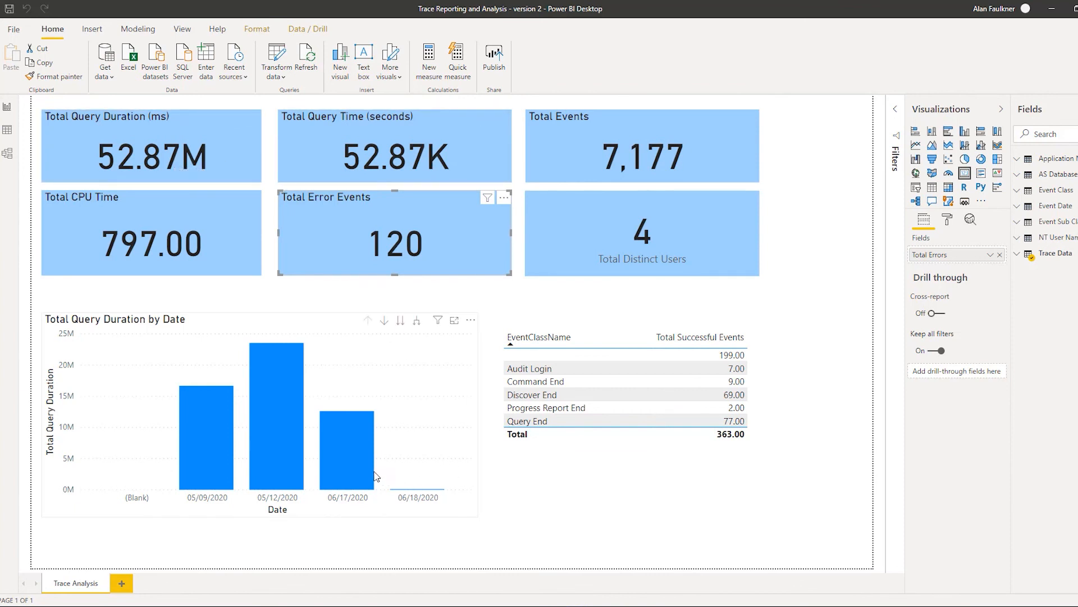
{"action": "left_click", "coordinate": [357, 466]}
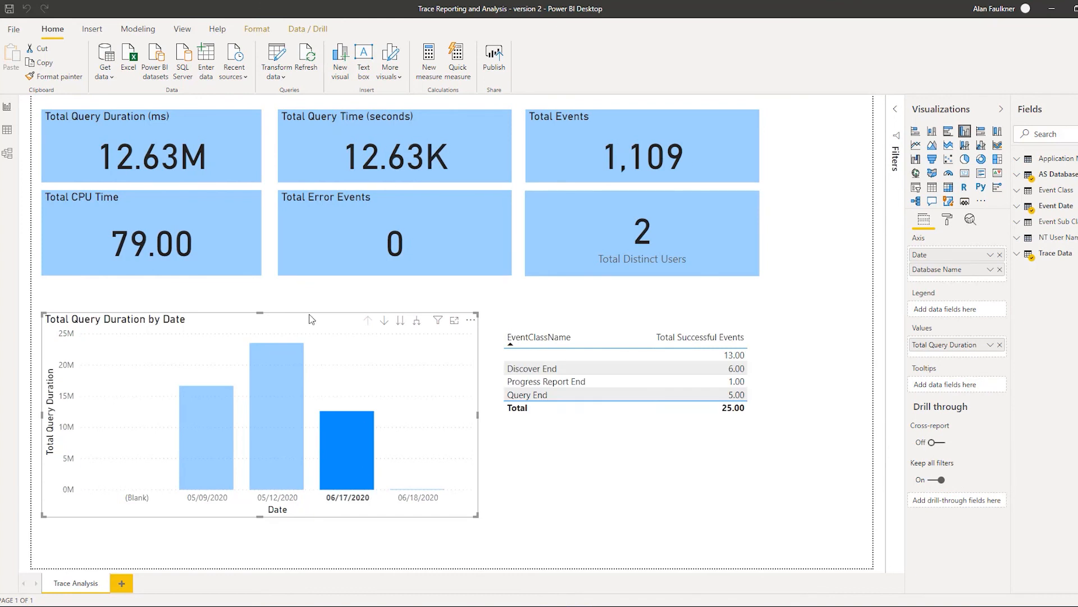
{"action": "mouse_move", "coordinate": [339, 486]}
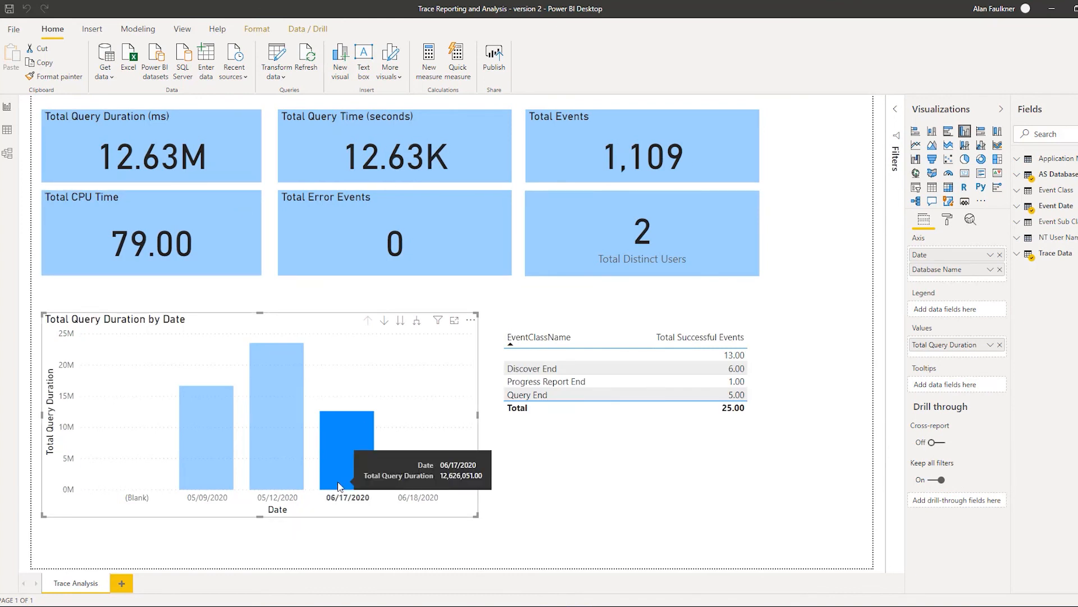
{"action": "left_click", "coordinate": [300, 470]}
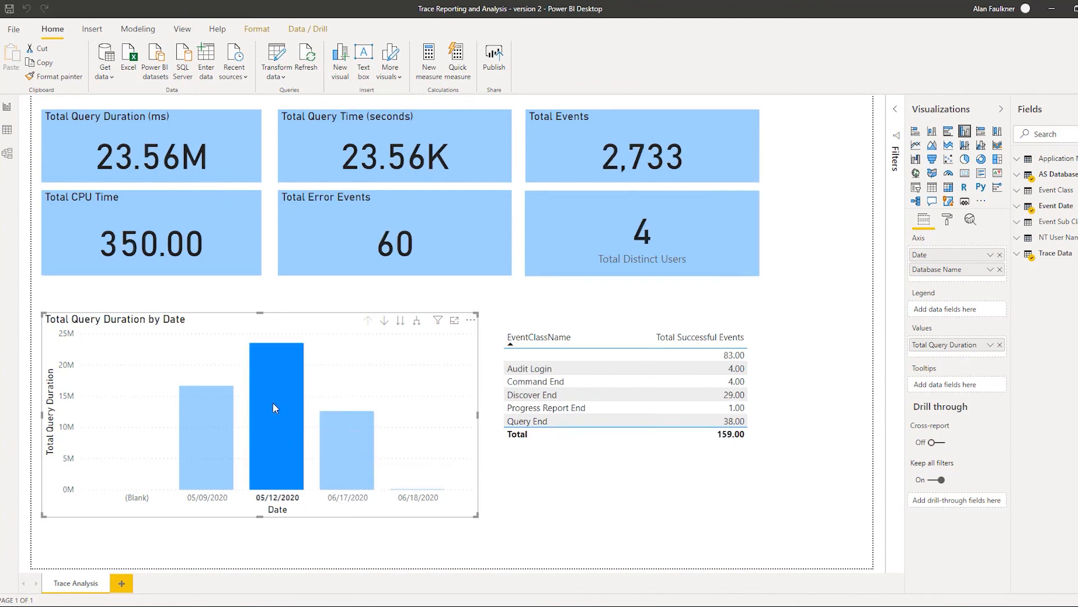
{"action": "mouse_move", "coordinate": [286, 347]}
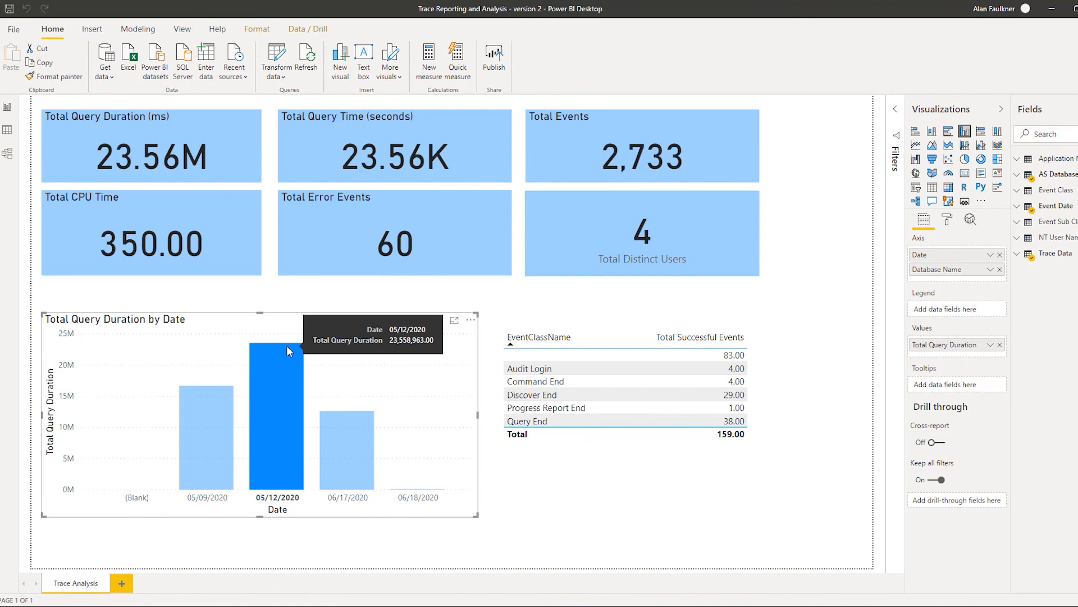